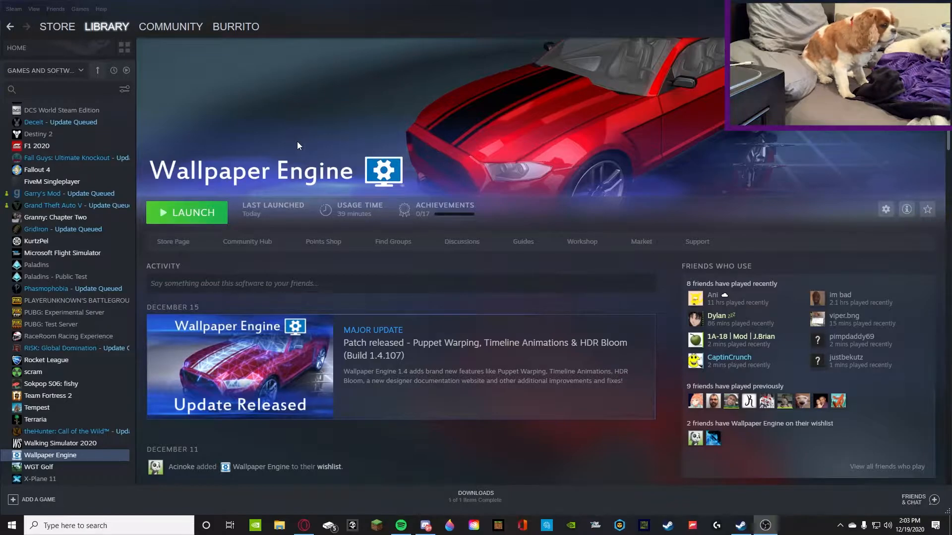
- Launch Wallpaper Engine from the Steam library with the standard "Launch Wallpaper Engine" option
click(180, 220)
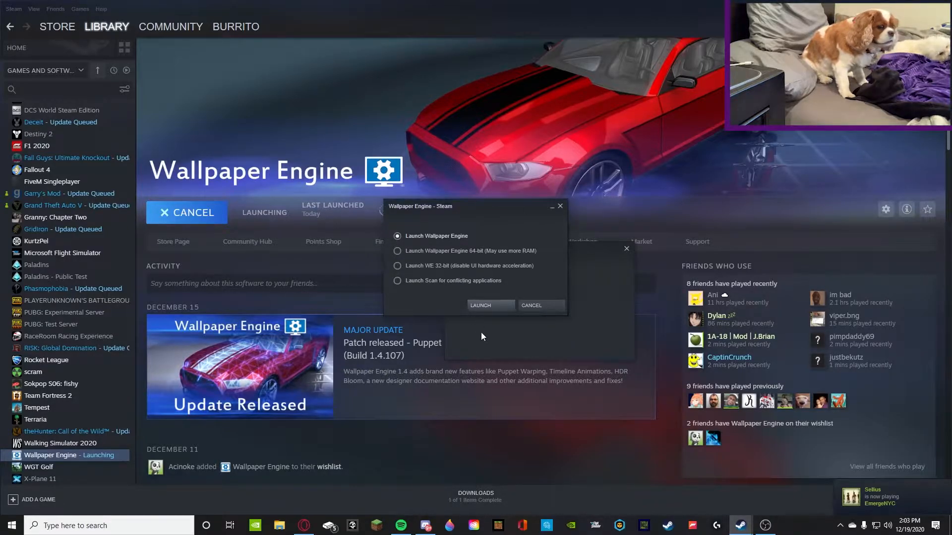
click(488, 305)
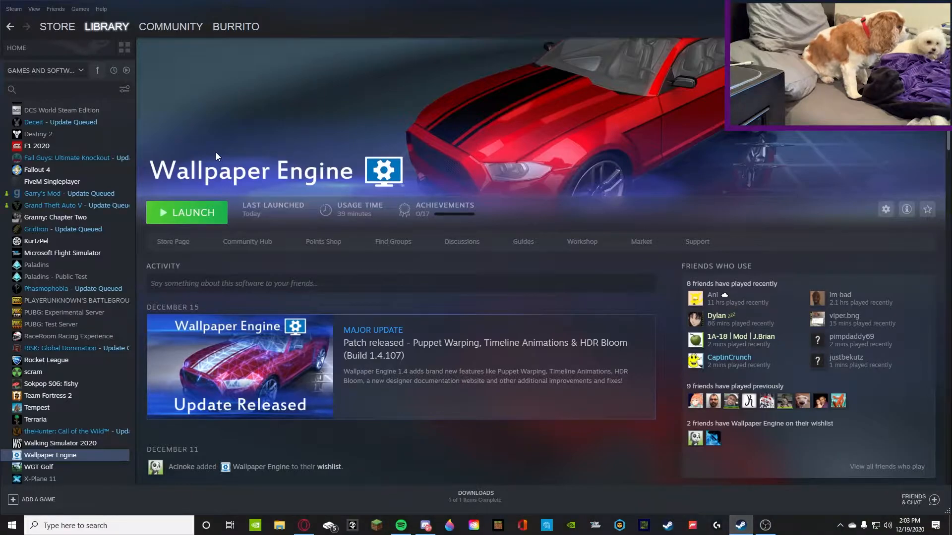
click(185, 213)
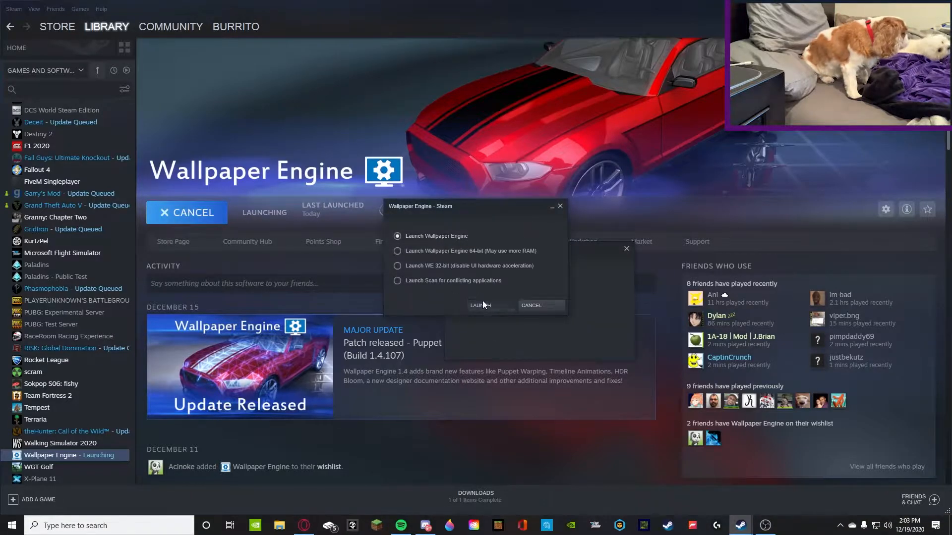
click(483, 305)
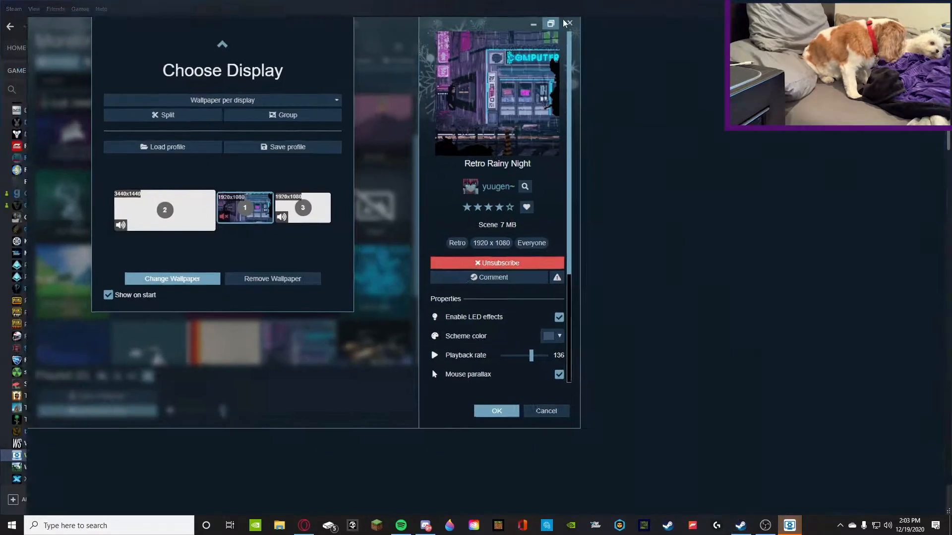
- Minimize the open windows to view the desktop, and bring Wallpaper Engine back to change the wallpaper of display 1
click(905, 6)
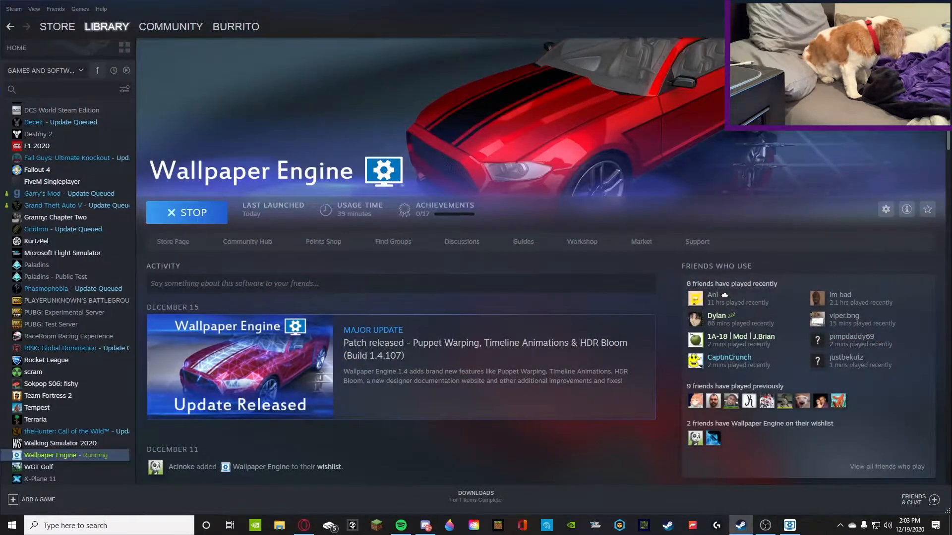
click(910, 7)
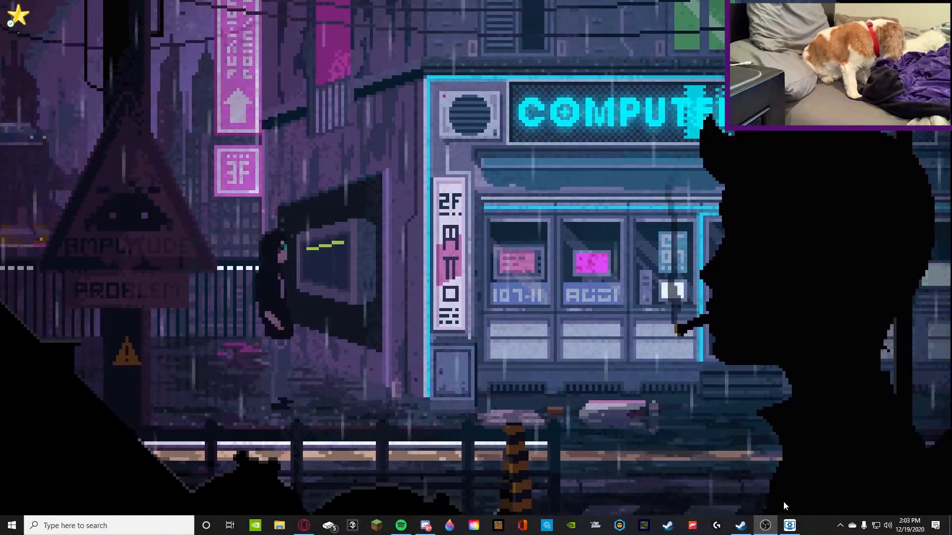
click(790, 526)
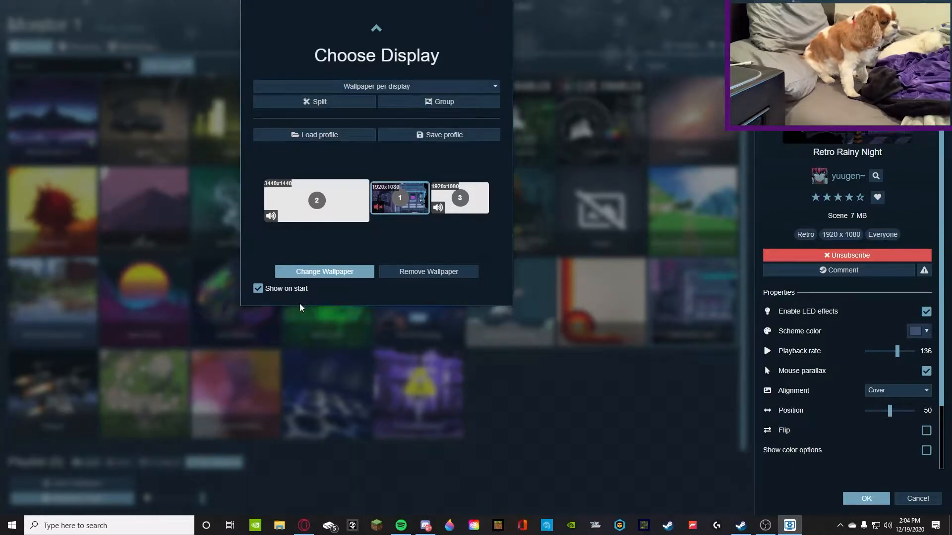
click(258, 288)
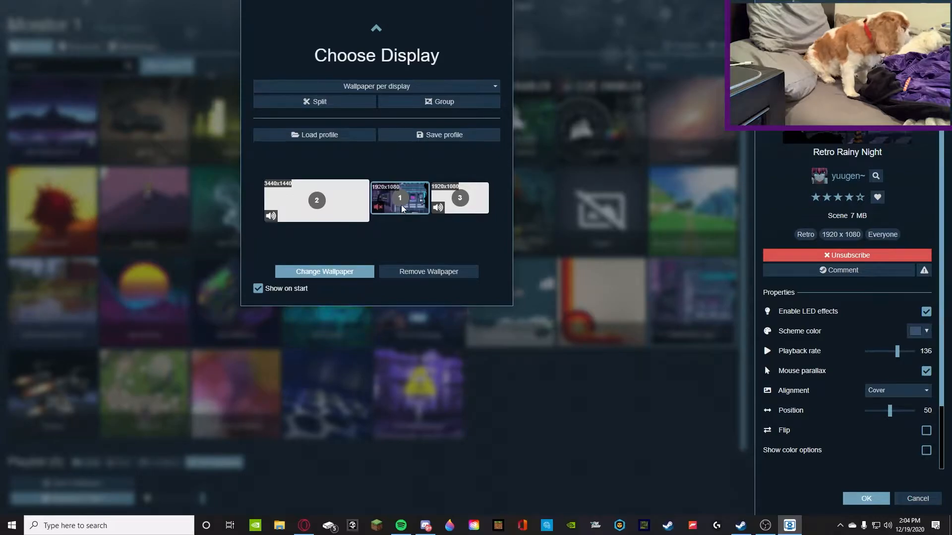
click(346, 273)
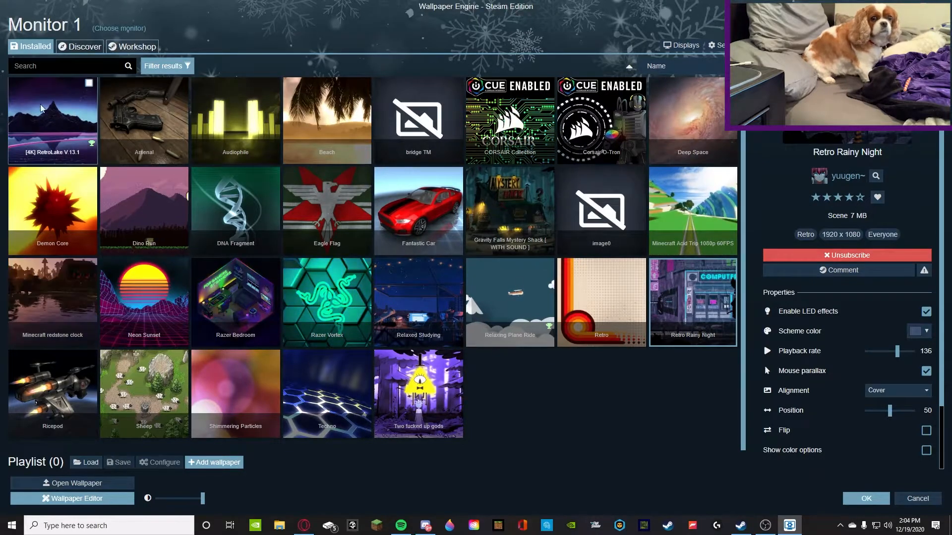
- Shrink the Wallpaper Engine window and preview the installed CORSAIR Collection wallpaper on Monitor 1, restoring the full-screen window
double_click(511, 10)
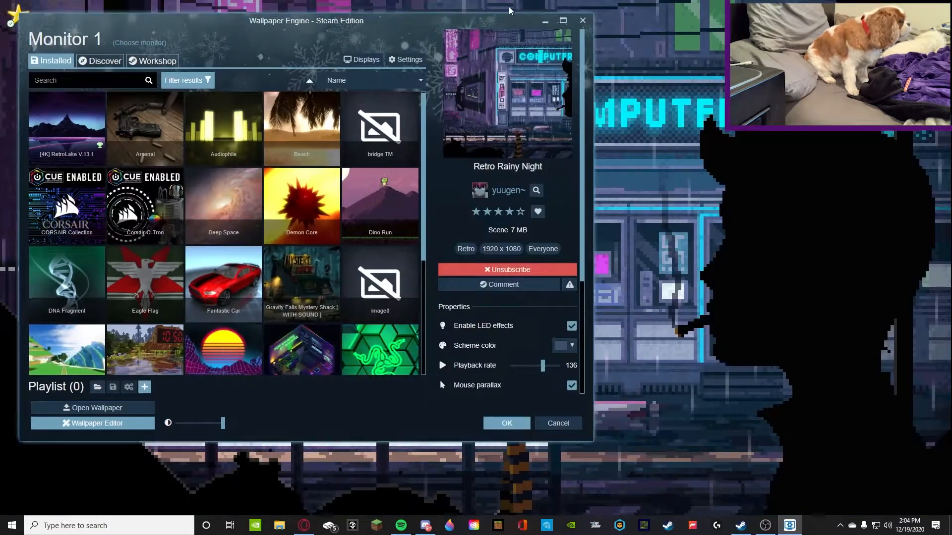
scroll(259, 255, down, 3)
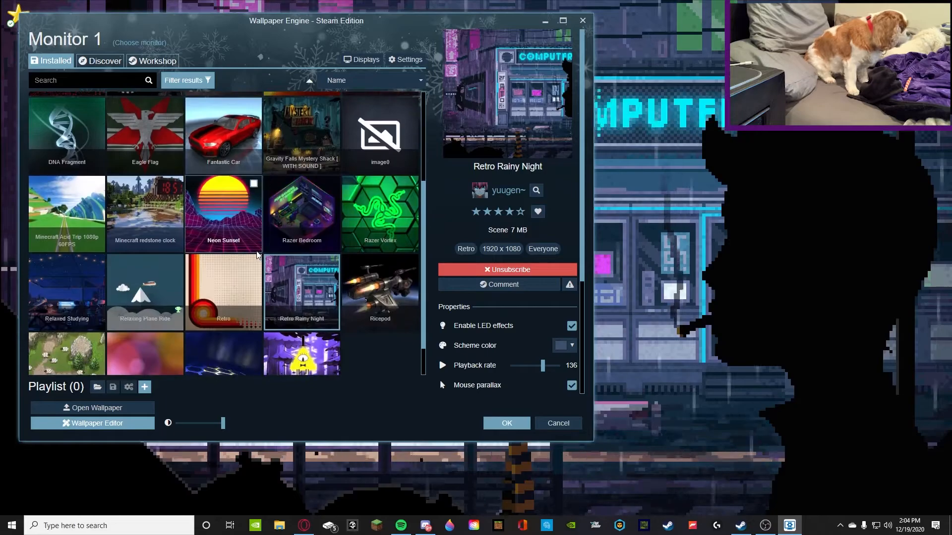
scroll(213, 224, up, 3)
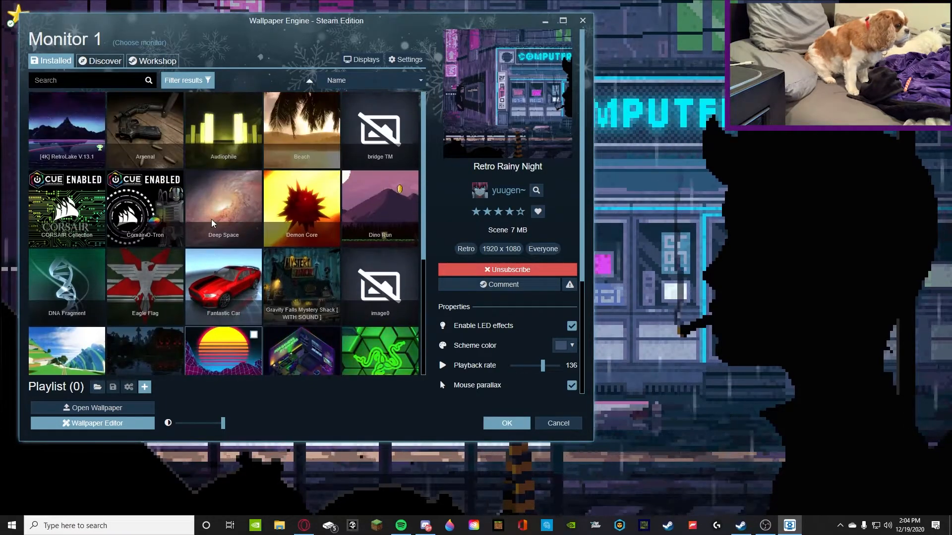
scroll(149, 218, down, 1)
scroll(75, 208, up, 1)
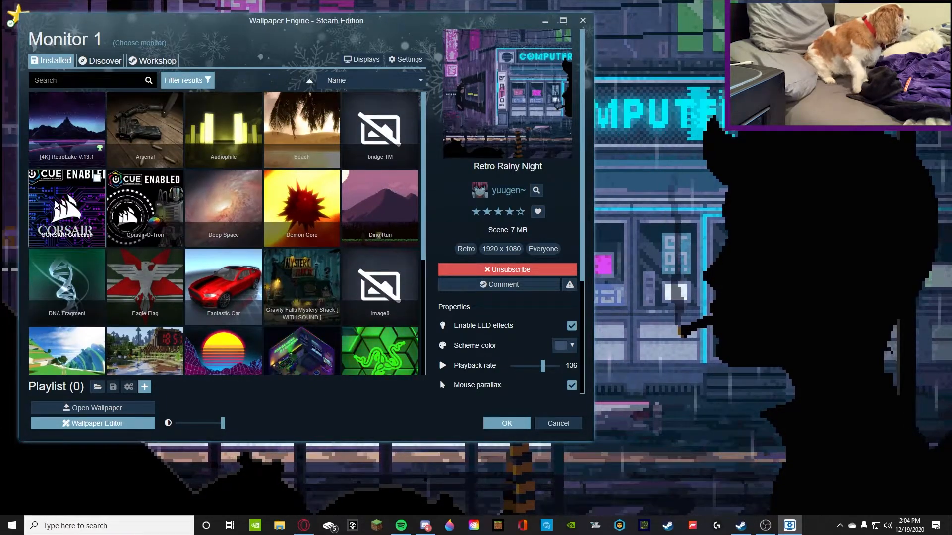
click(56, 206)
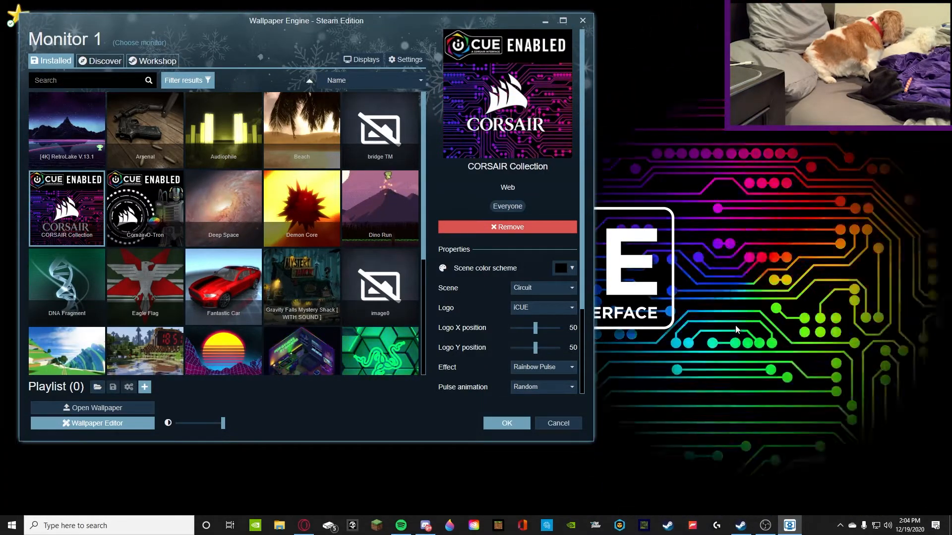
click(563, 21)
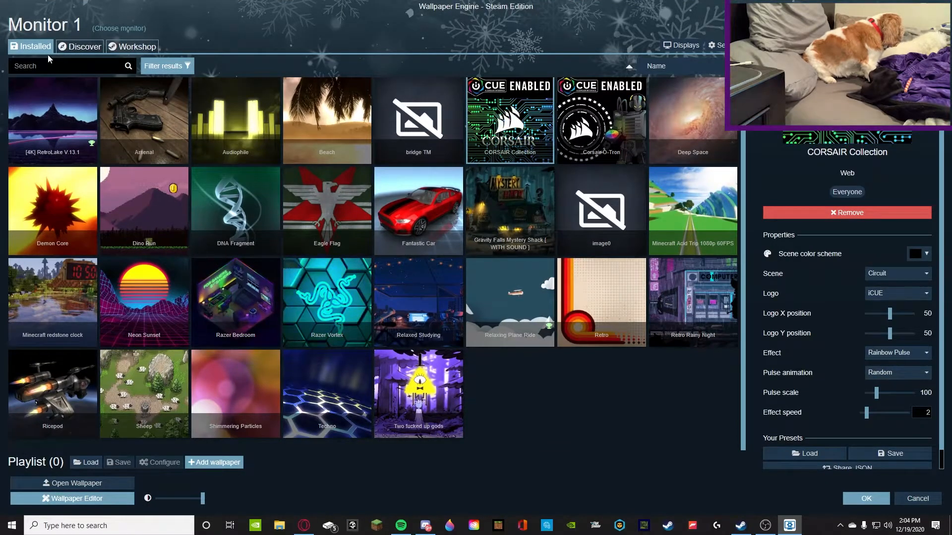
- Browse the Discover wallpaper categories, from the new approved and seasonal ones down to the Sci-Fi section
click(73, 47)
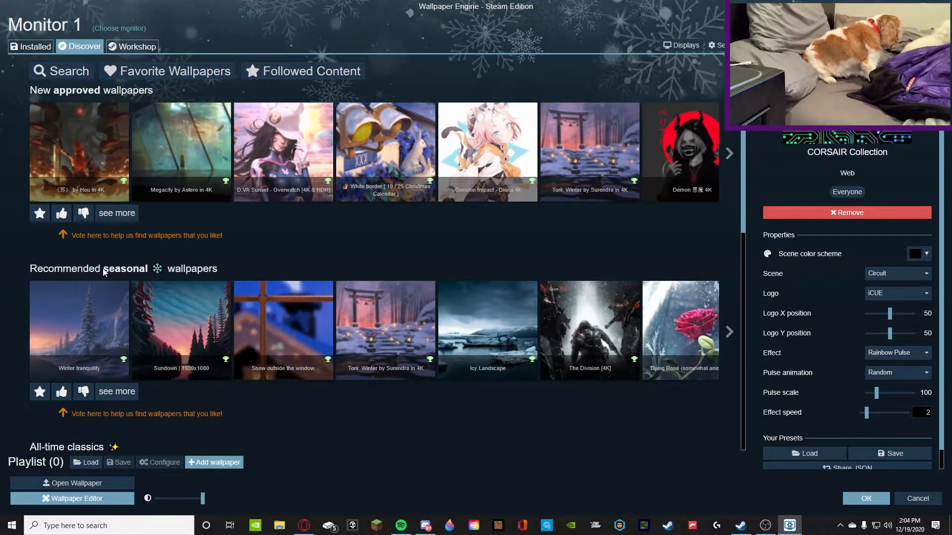
scroll(171, 194, down, 8)
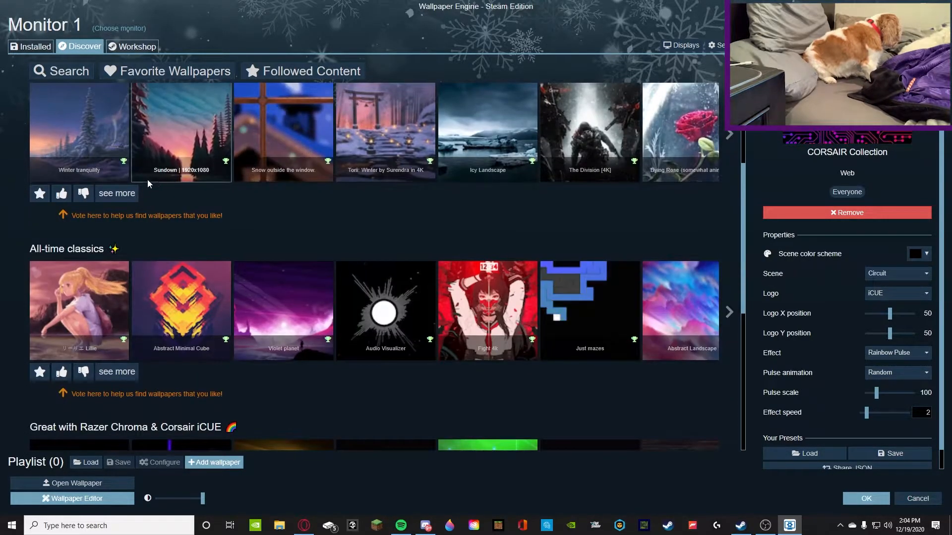
scroll(412, 296, down, 3)
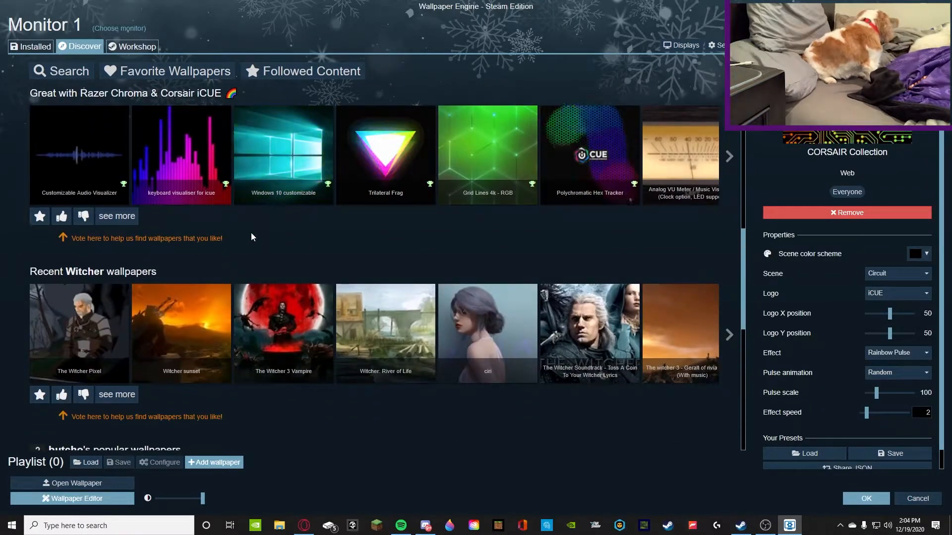
scroll(245, 214, down, 3)
scroll(240, 208, down, 6)
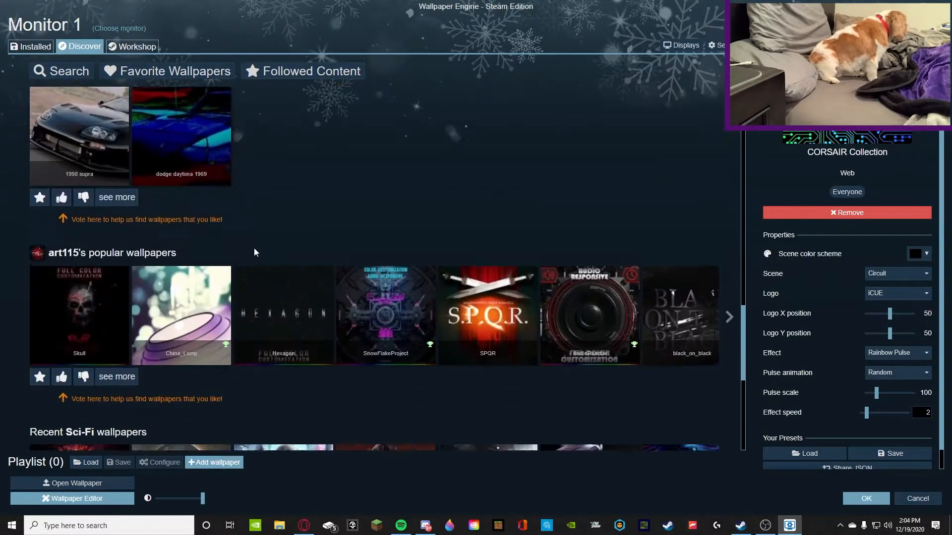
scroll(330, 392, up, 3)
scroll(327, 383, up, 15)
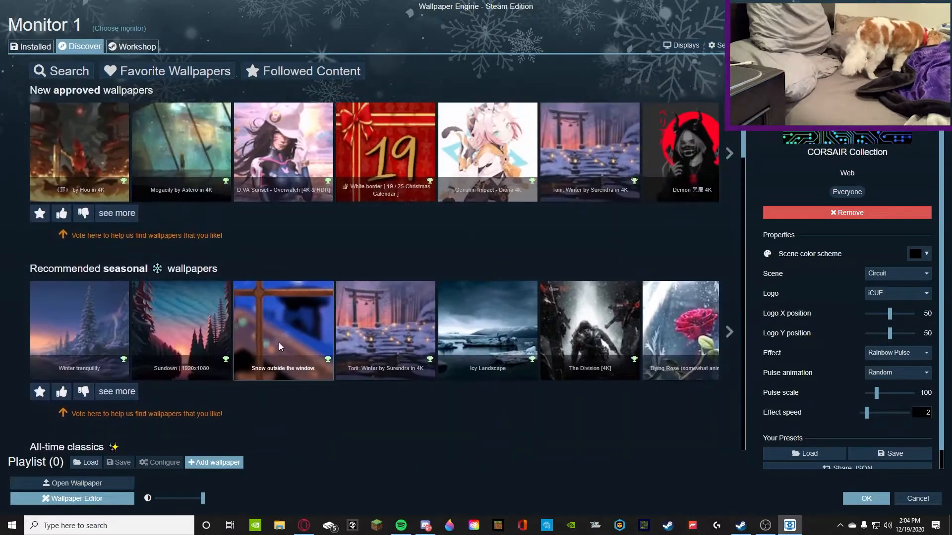
- Search the Workshop for "burrito" and subscribe to the "cat flying thru unknown galaxy on a burrito" wallpaper
click(133, 47)
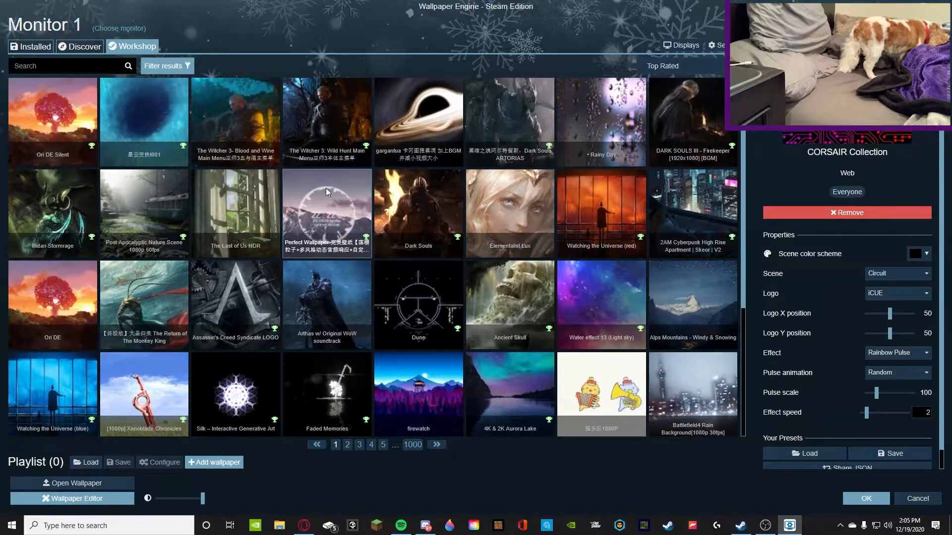
click(15, 66)
text(burrito)
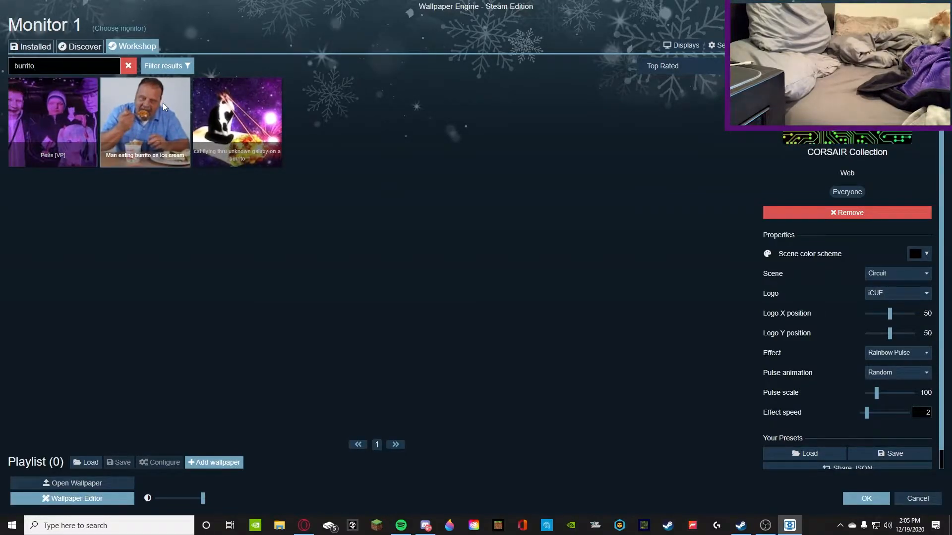
click(240, 114)
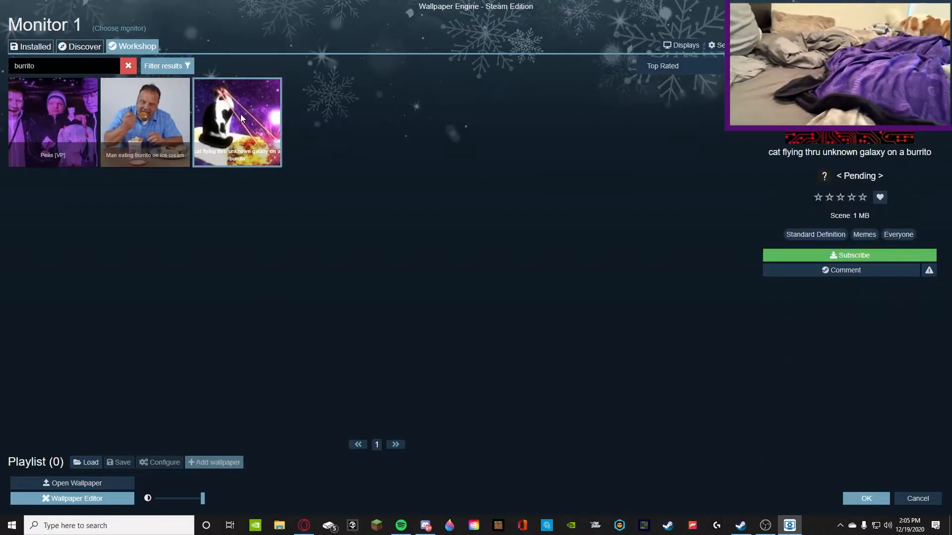
click(879, 253)
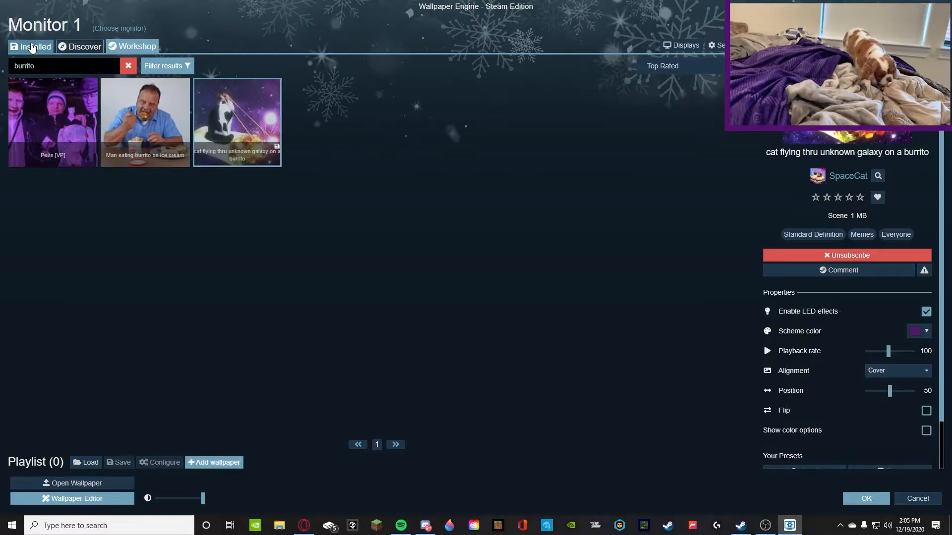
- Return to the installed wallpapers and move the window aside temporarily to view the burrito cat wallpaper on the desktop
click(30, 45)
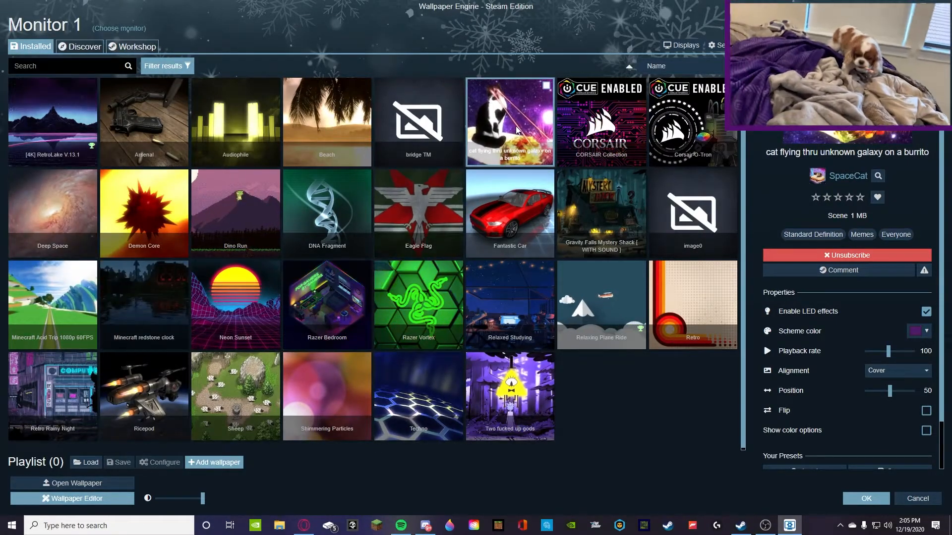
click(919, 2)
drag(491, 21, 0, 75)
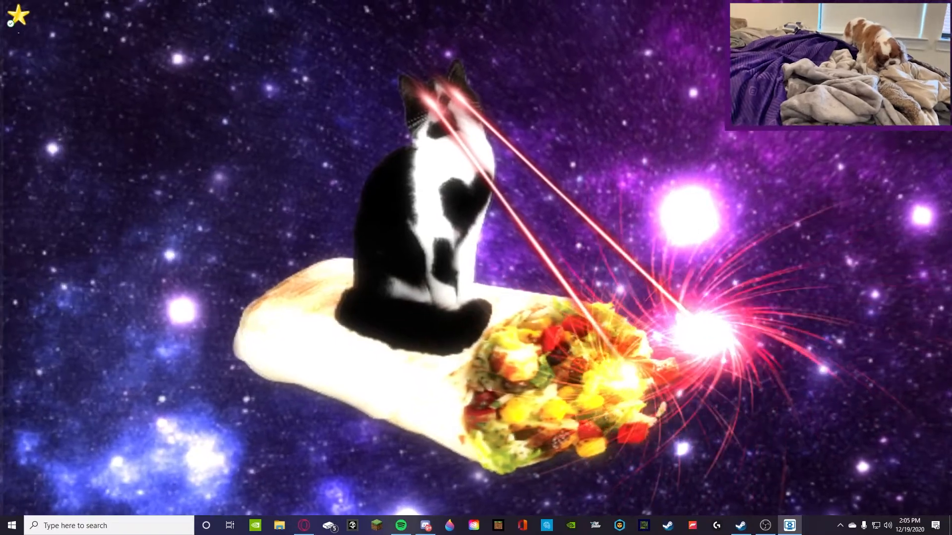
drag(0, 124, 612, 2)
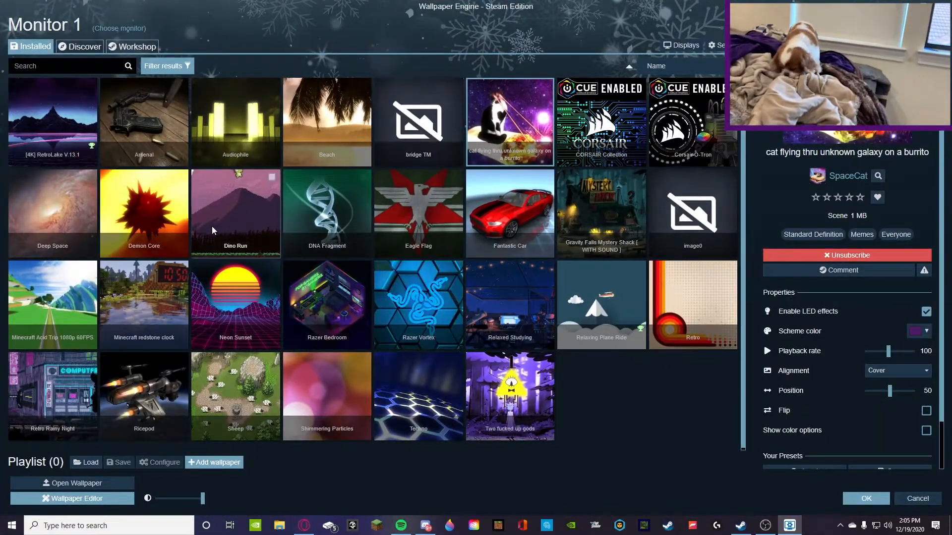
- Apply the DNA Fragment wallpaper to Monitor 1 and move the window off the desktop and back to view it
click(327, 213)
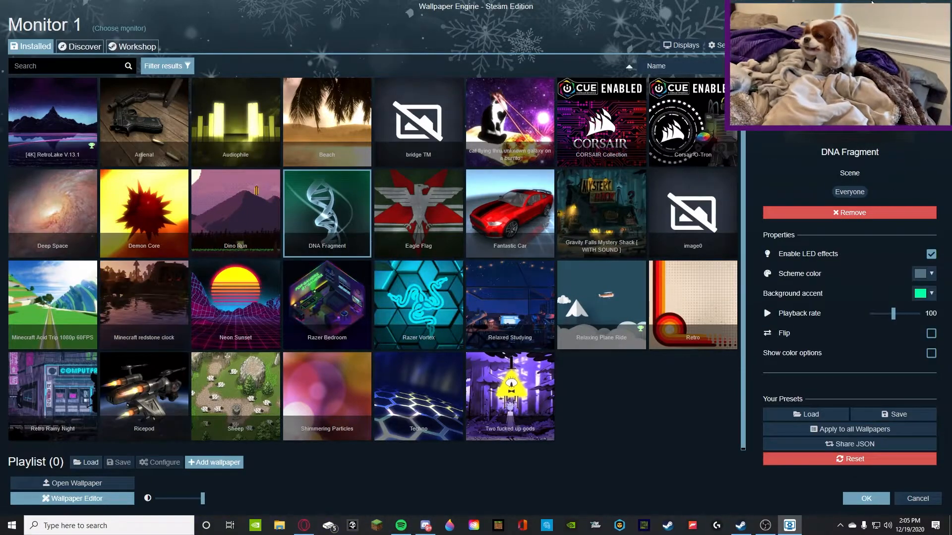
drag(862, 3, 0, 52)
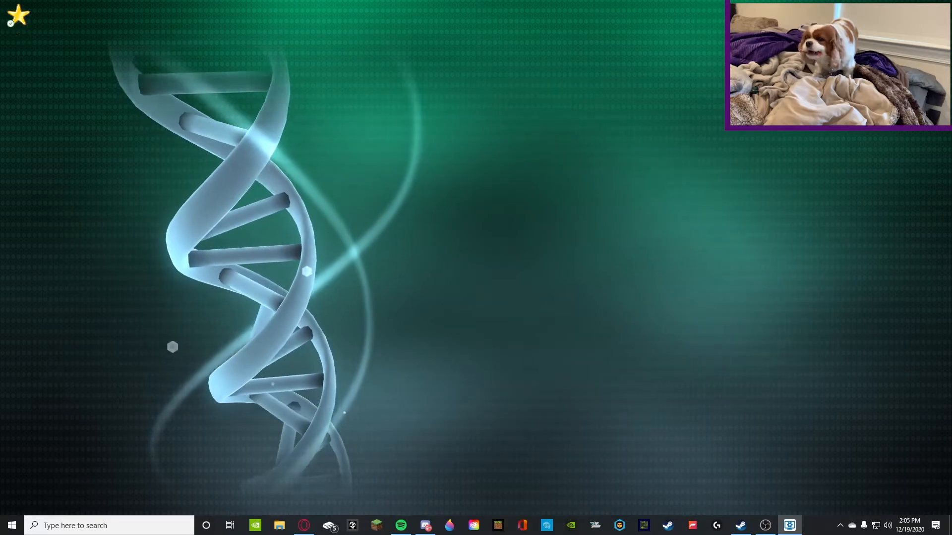
drag(0, 149, 509, 91)
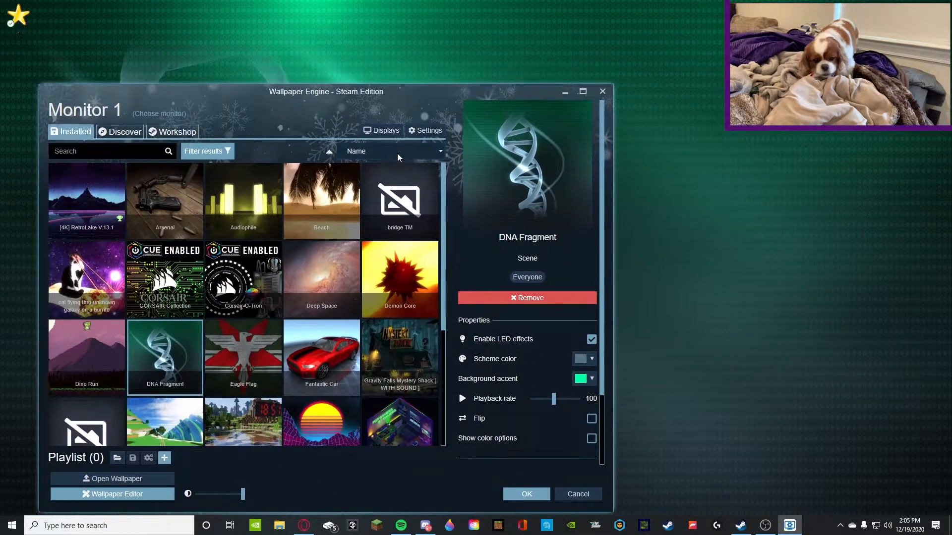
- Apply the Beach wallpaper to Monitor 1 and minimize Wallpaper Engine to show the full desktop
click(332, 198)
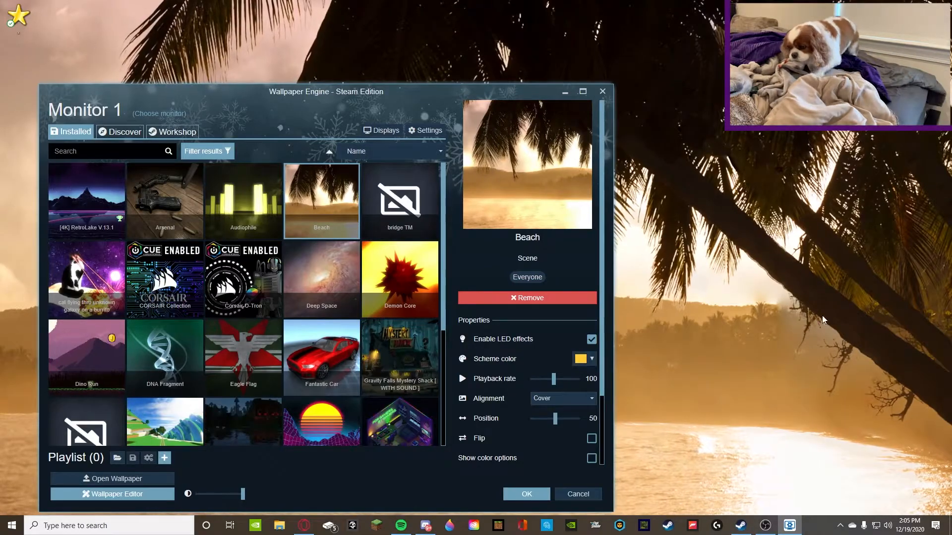
drag(409, 93, 498, 2)
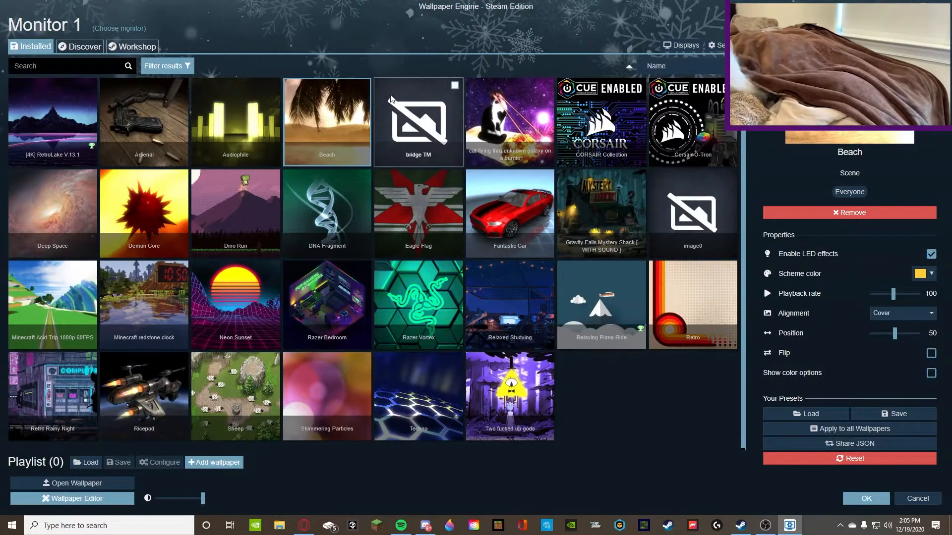
click(911, 2)
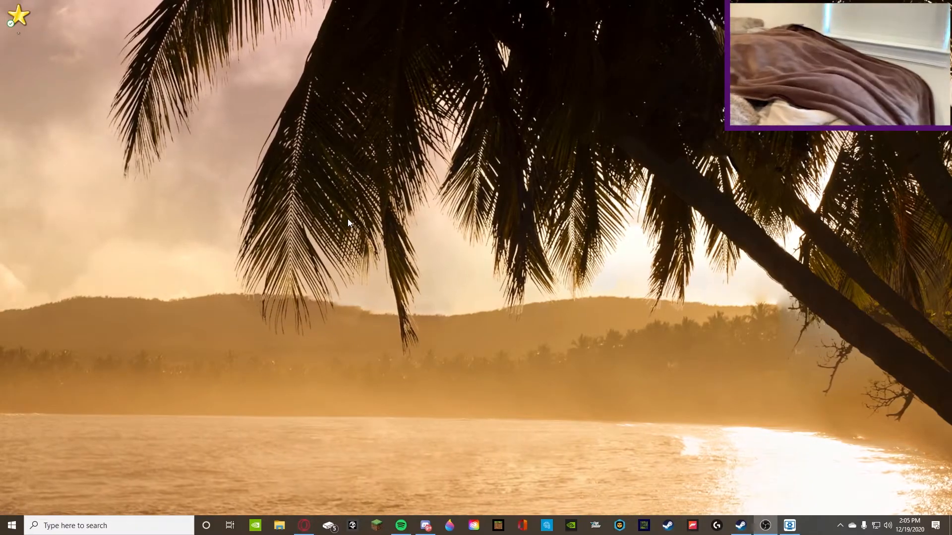
- Open Task Manager in its detailed view and display the CPU performance data
key(ctrl+shift+Escape)
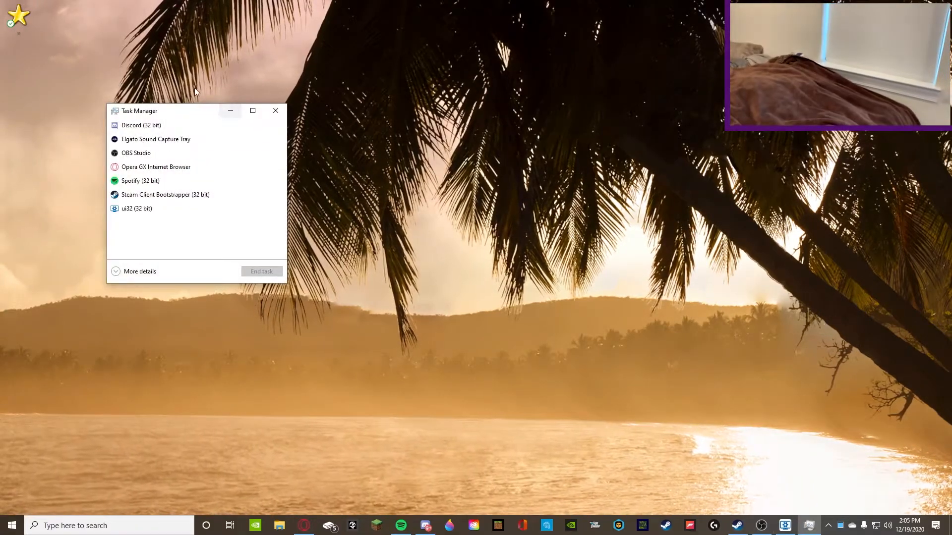
click(123, 272)
click(150, 137)
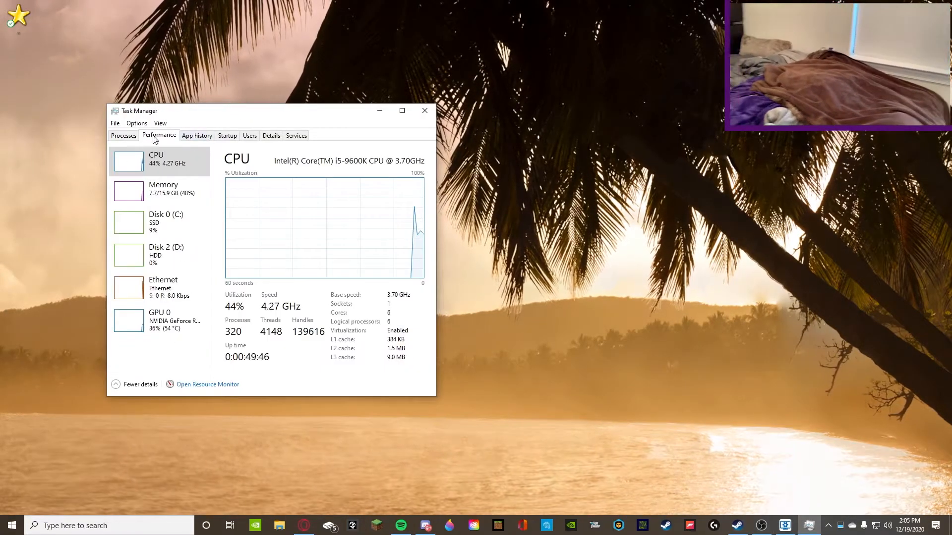
- Show the list of running processes in Task Manager, and minimize the window to reveal the desktop
click(123, 135)
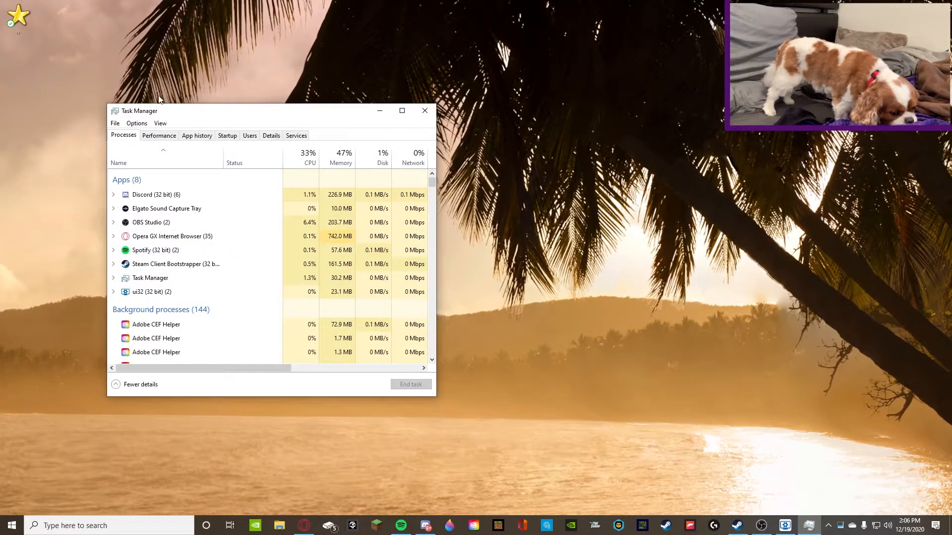
click(378, 112)
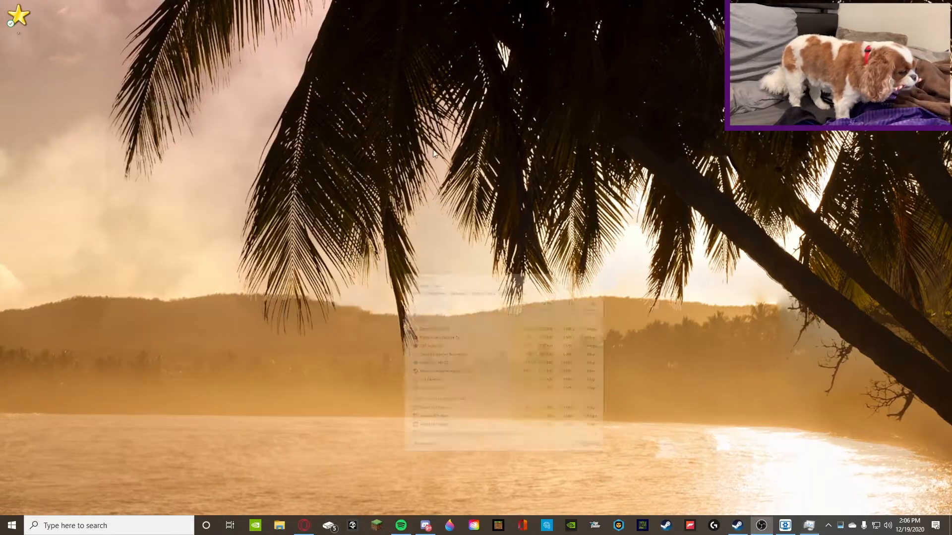
- Switch to Wallpaper Engine, remove the Beach wallpaper from Monitor 1, and return to the installed wallpapers for that monitor
click(785, 526)
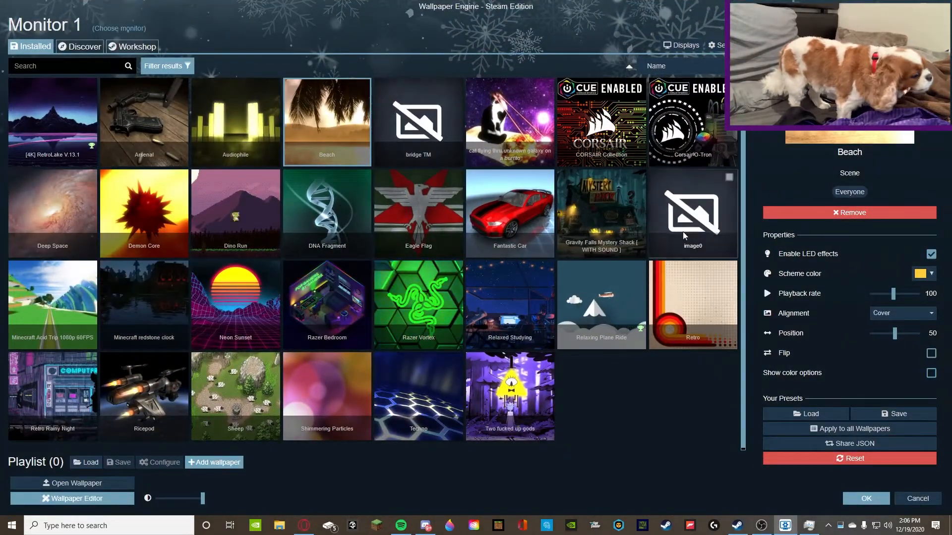
click(102, 29)
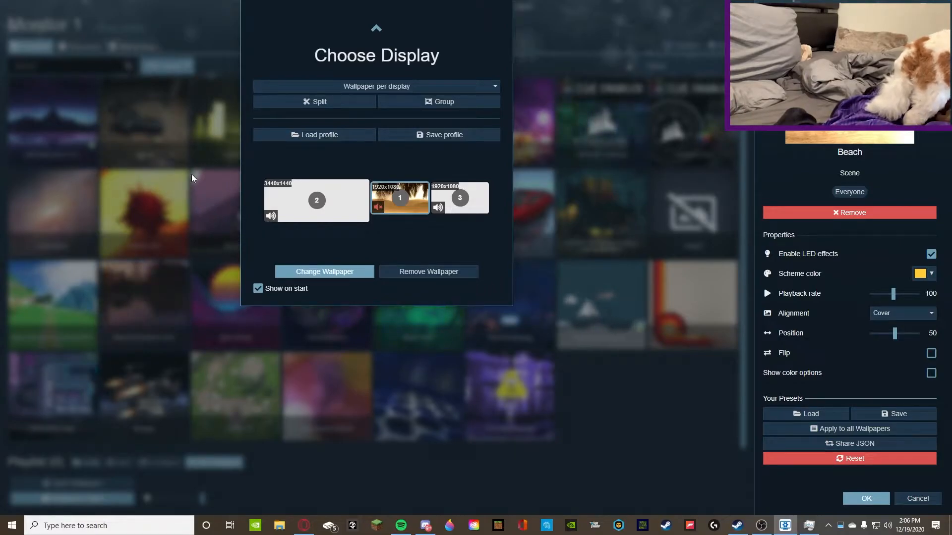
click(427, 272)
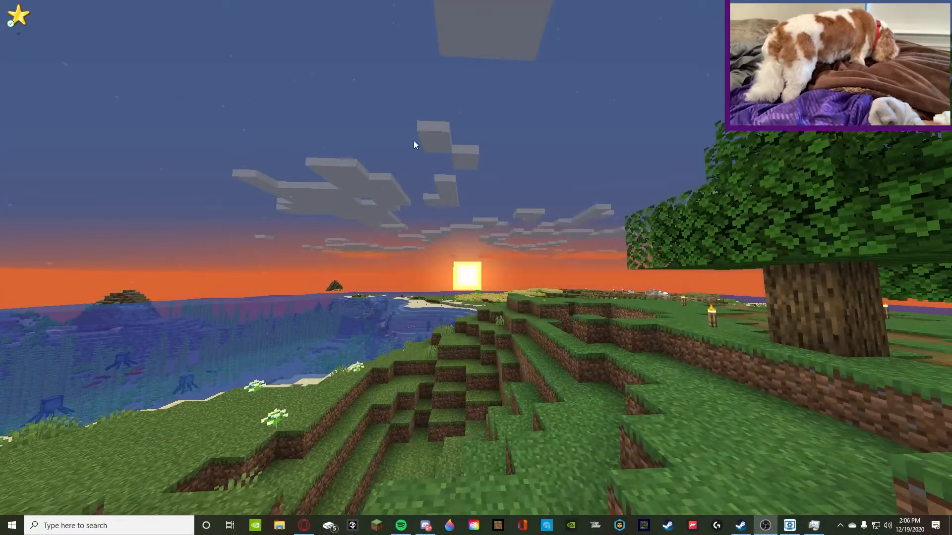
click(785, 528)
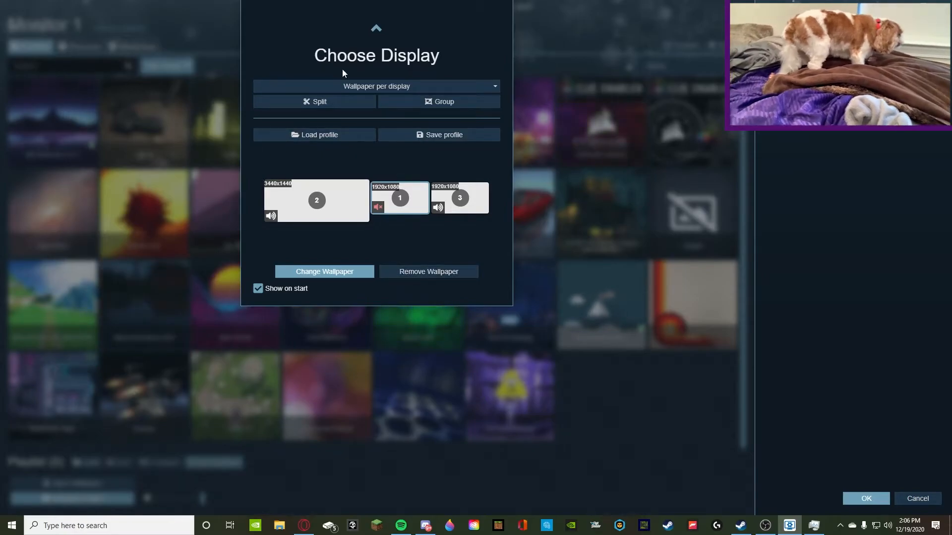
click(325, 270)
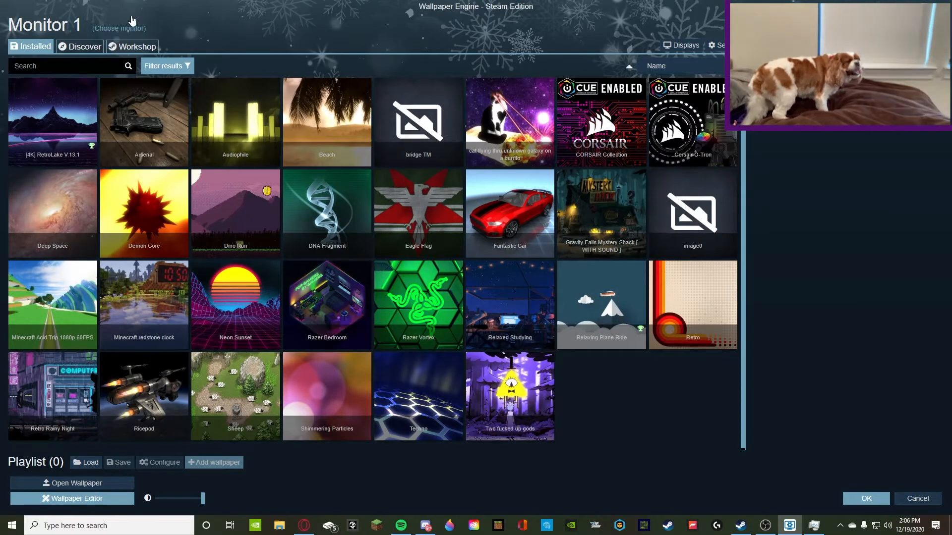
- Review the display profile saving and loading options without creating a profile, and return to Monitor 1's installed wallpapers
click(129, 27)
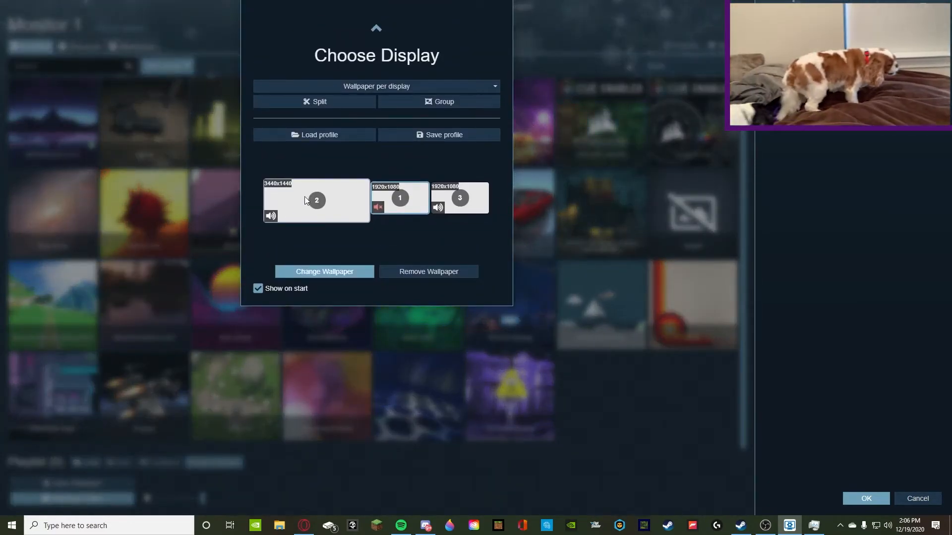
click(465, 135)
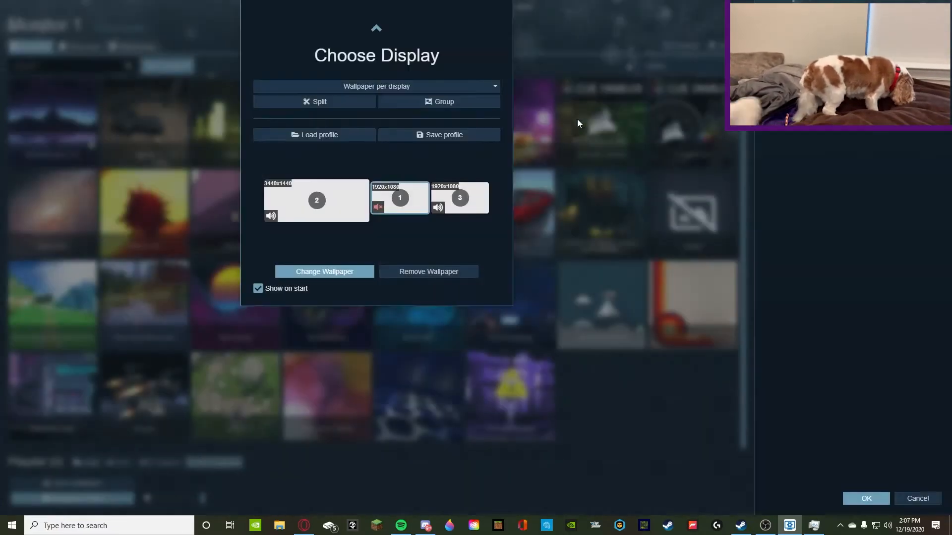
click(588, 123)
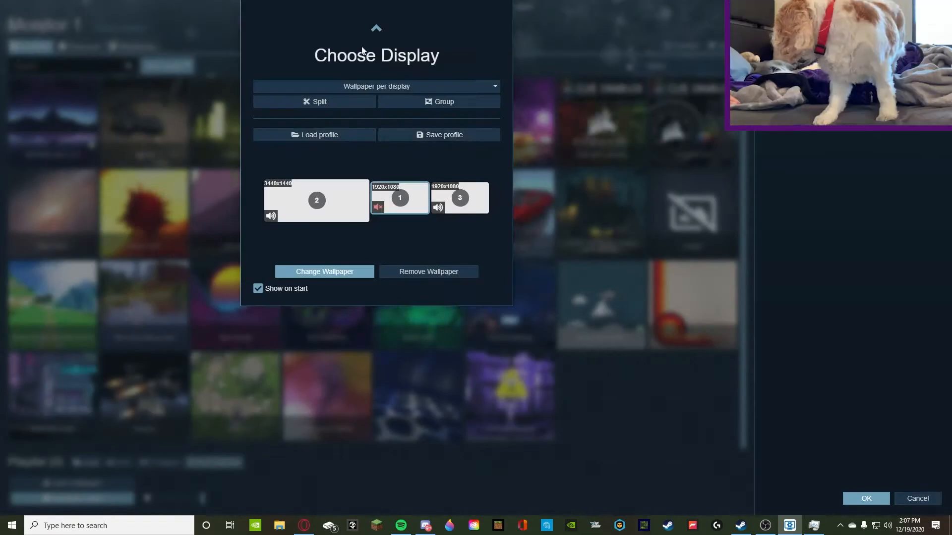
click(313, 133)
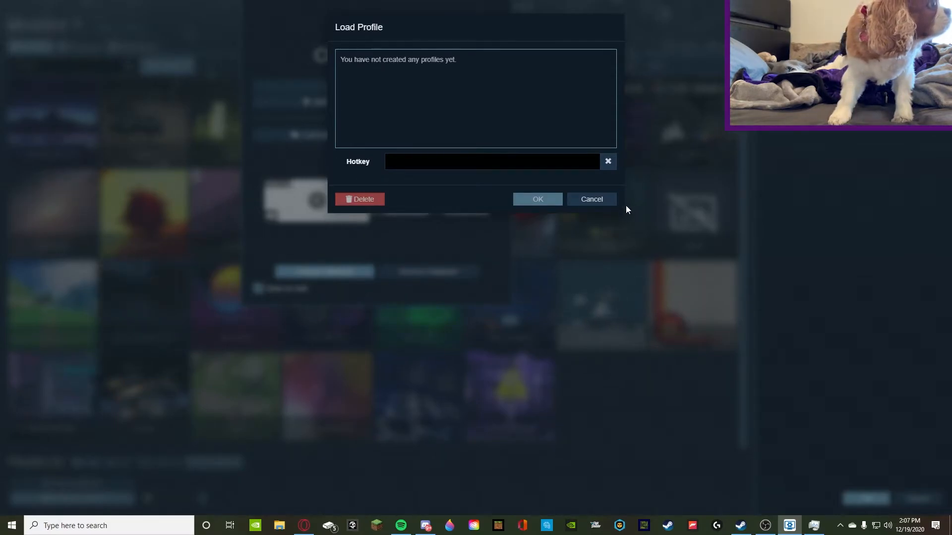
click(600, 201)
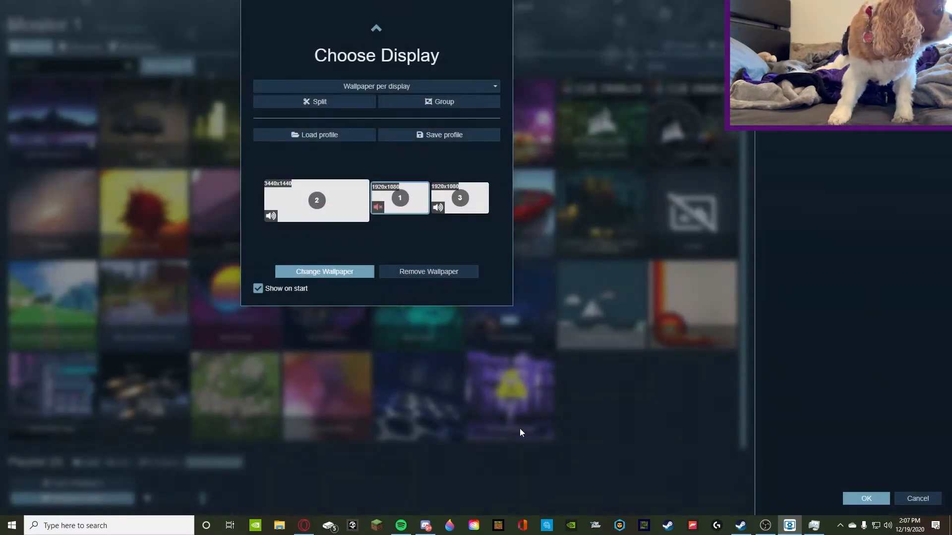
click(336, 269)
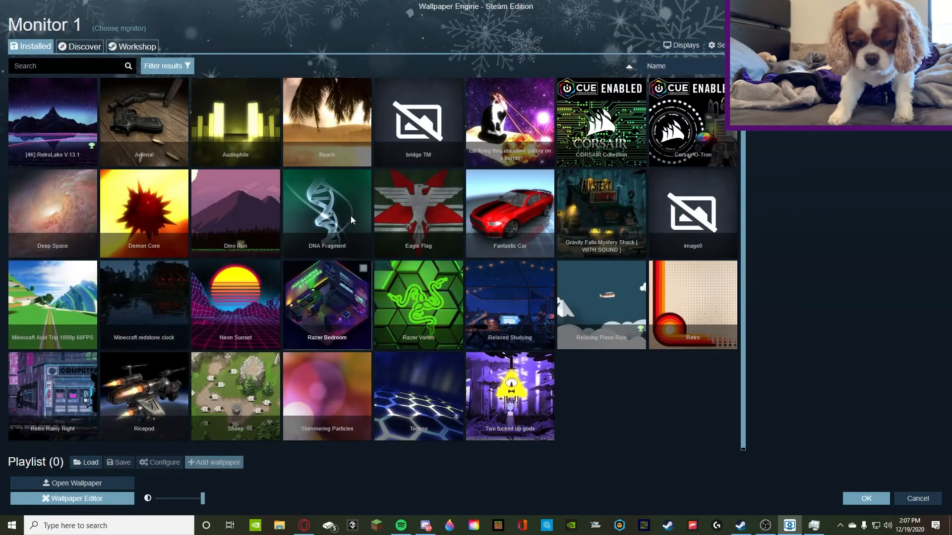